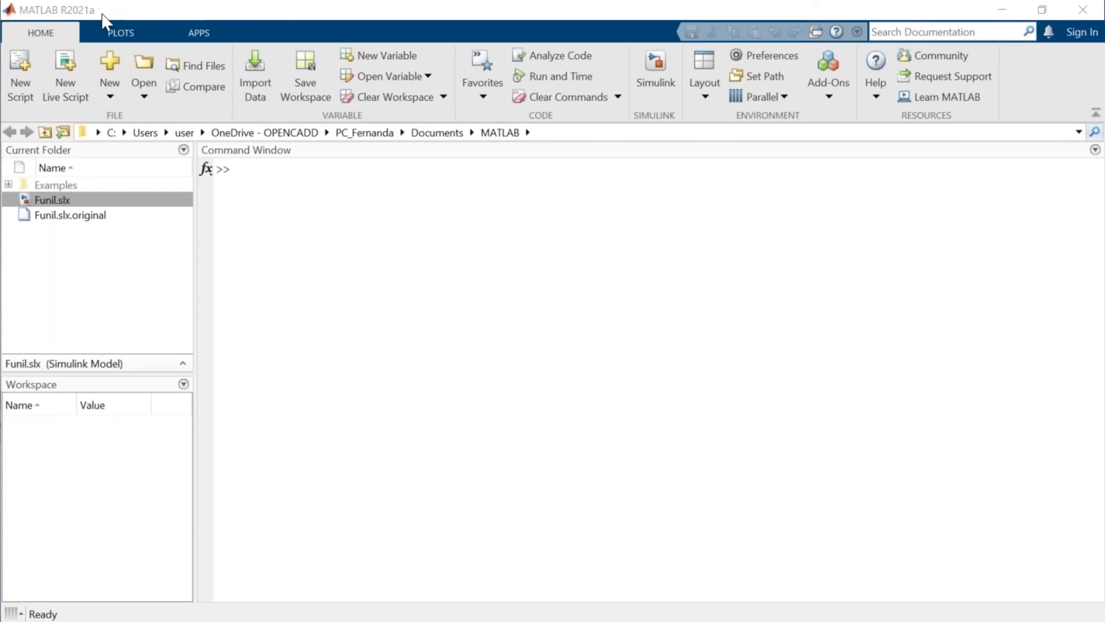
click(134, 34)
click(63, 35)
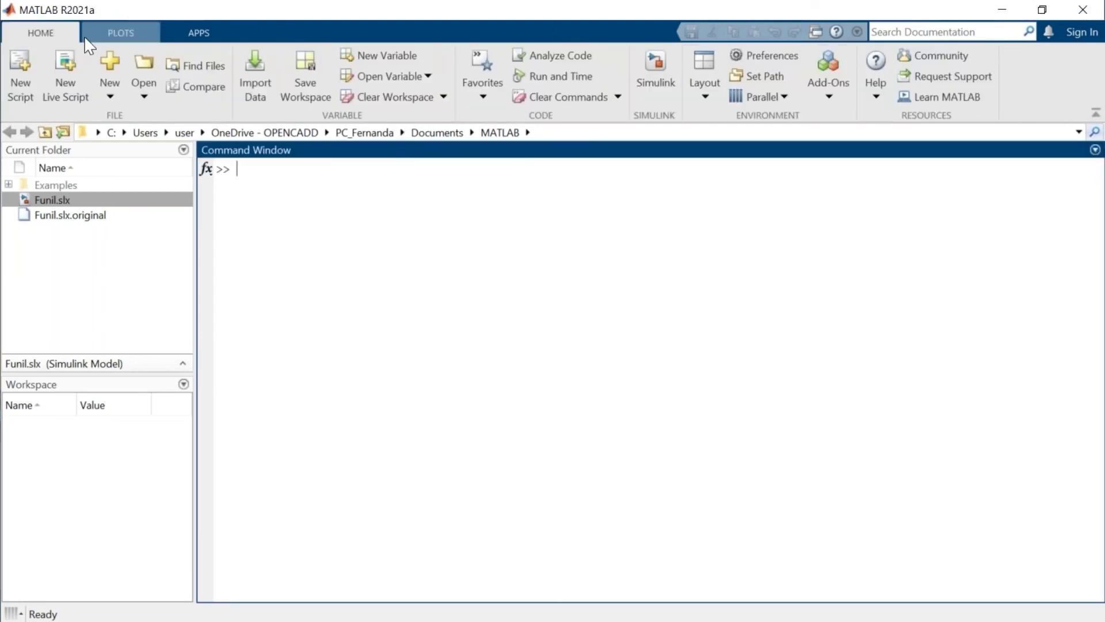
click(131, 38)
click(199, 35)
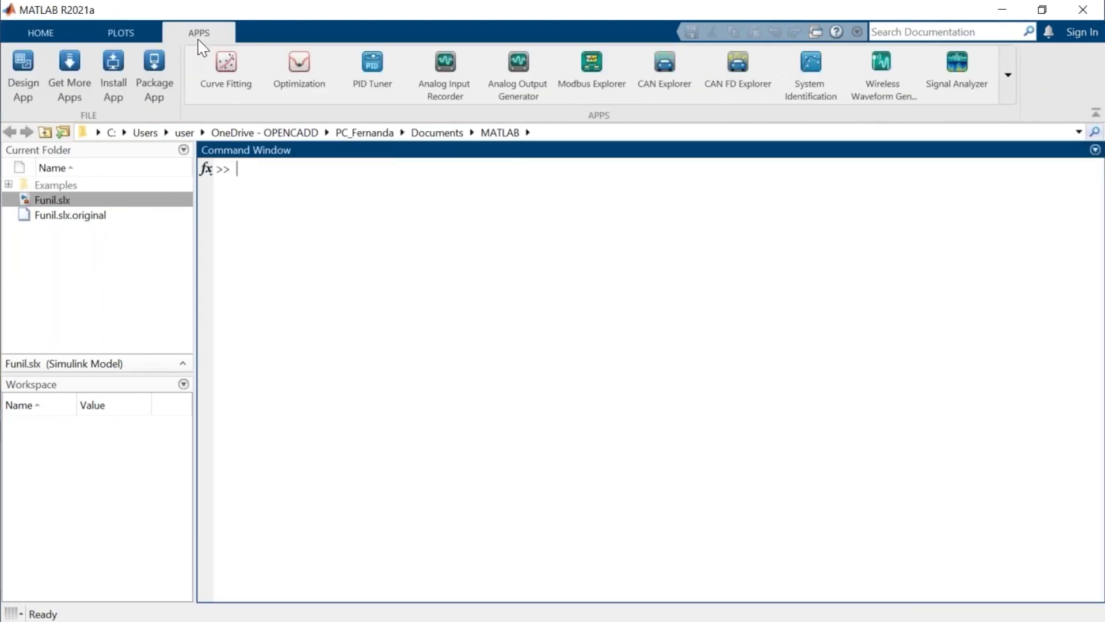
click(40, 32)
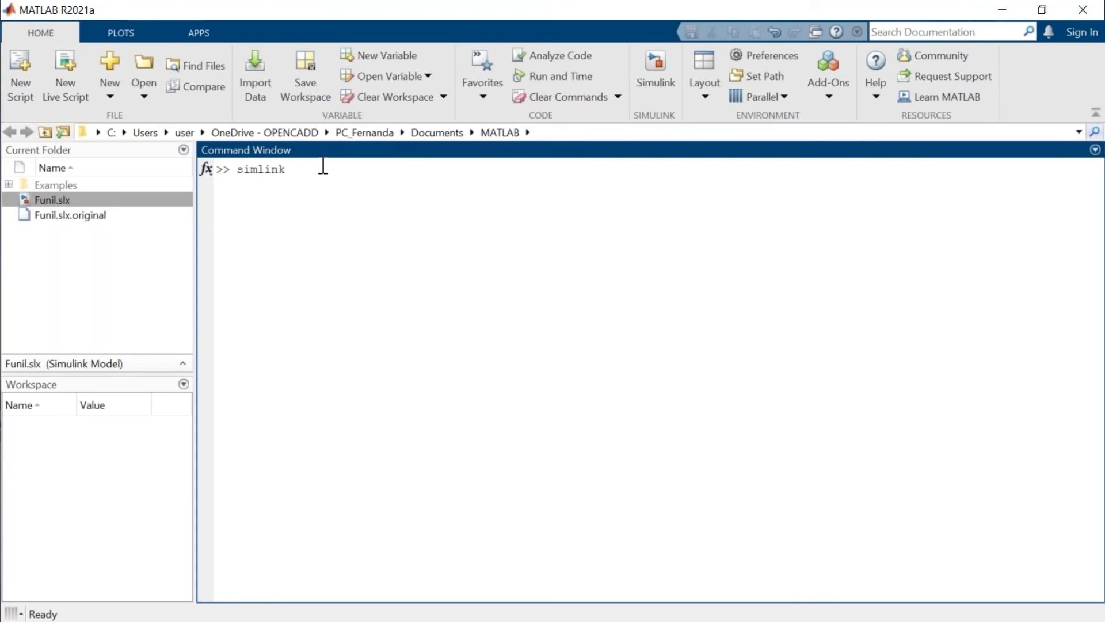
Launch Simulink from MATLAB, review the start page's templates and create a blank model
click(639, 90)
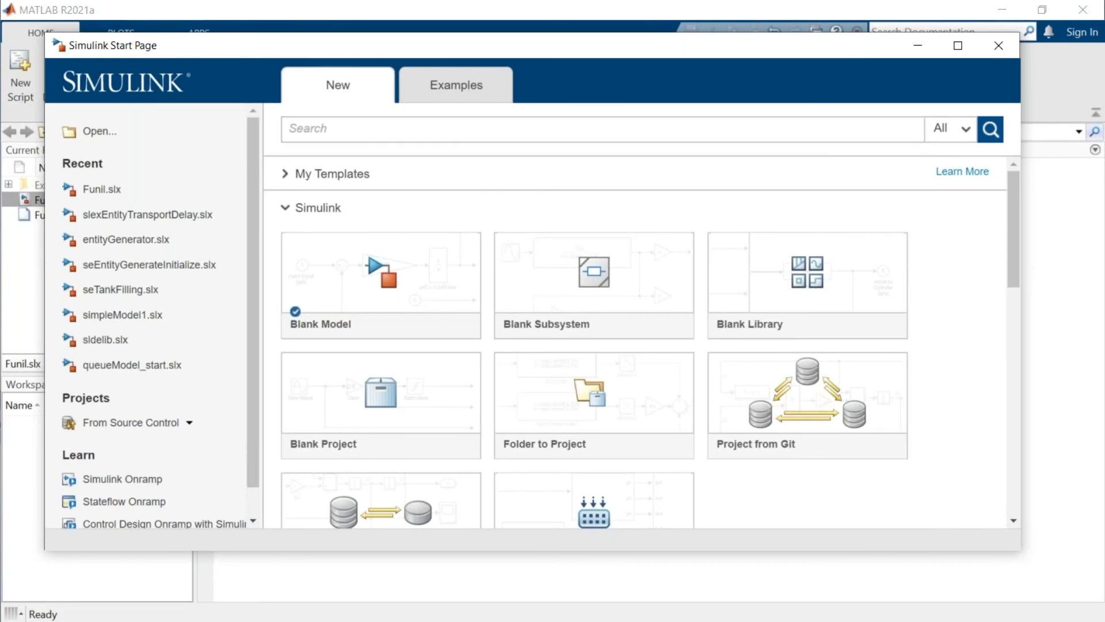
scroll(254, 389, down, 2)
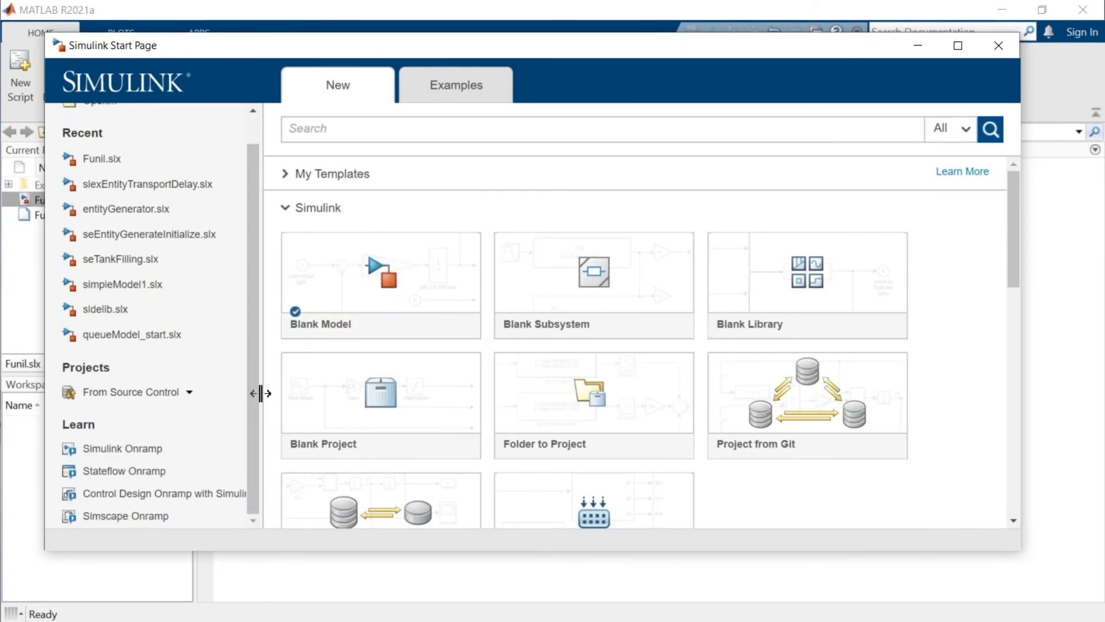
scroll(284, 405, down, 3)
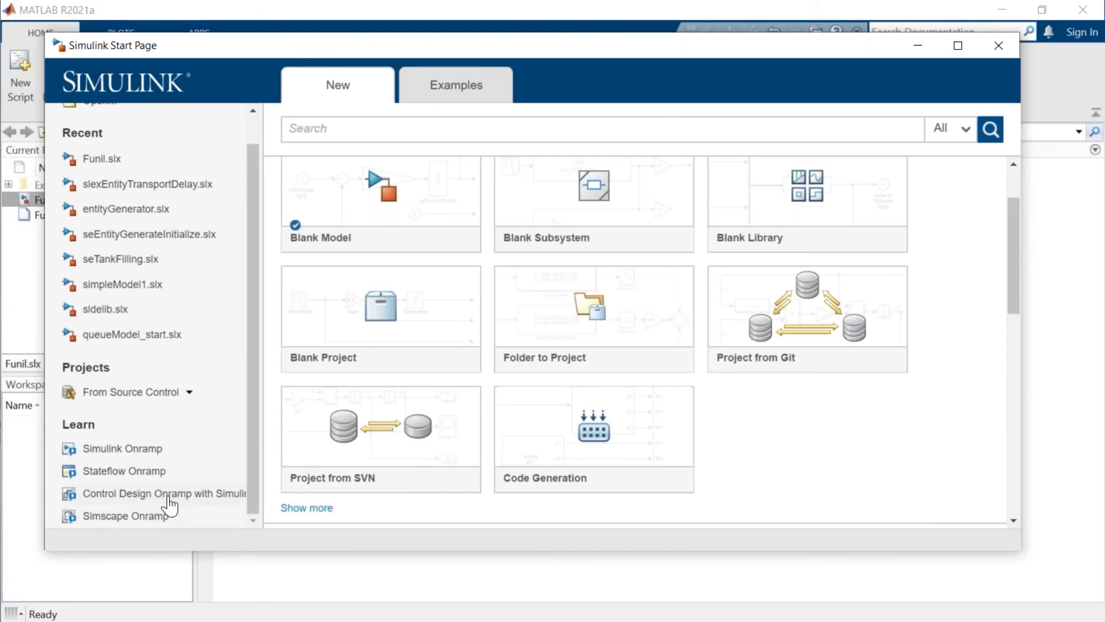
mouse_move(620, 280)
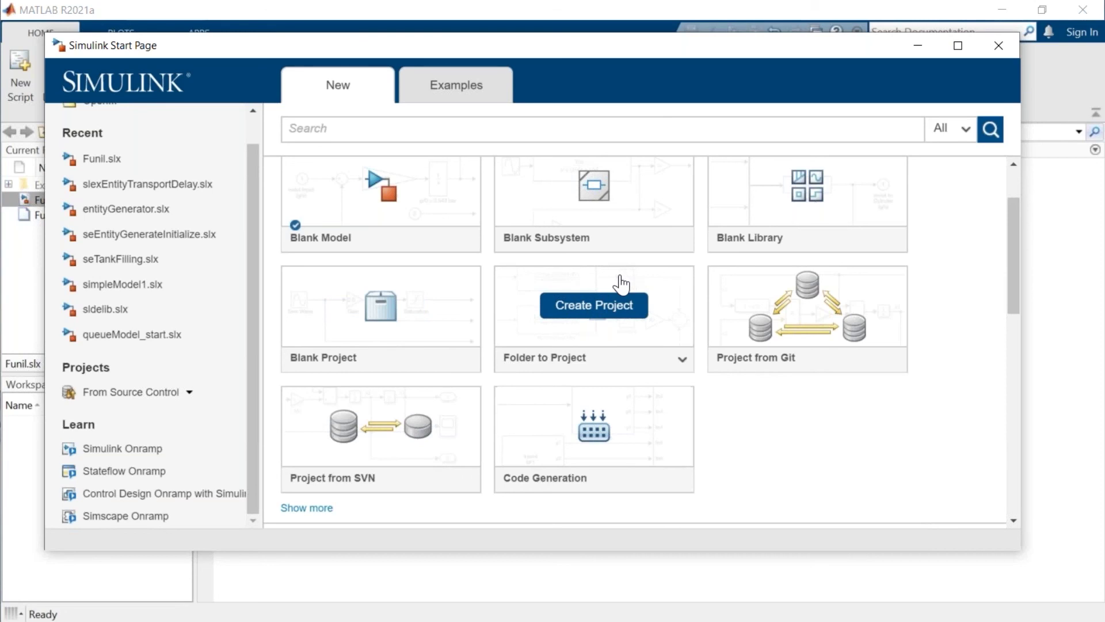
scroll(481, 304, up, 2)
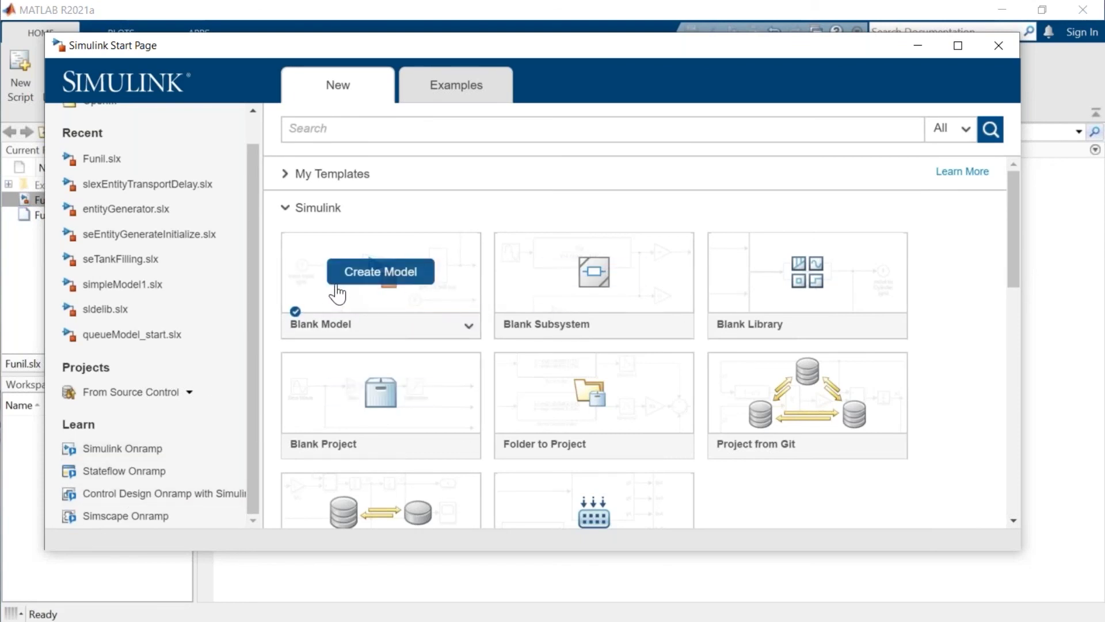
click(352, 275)
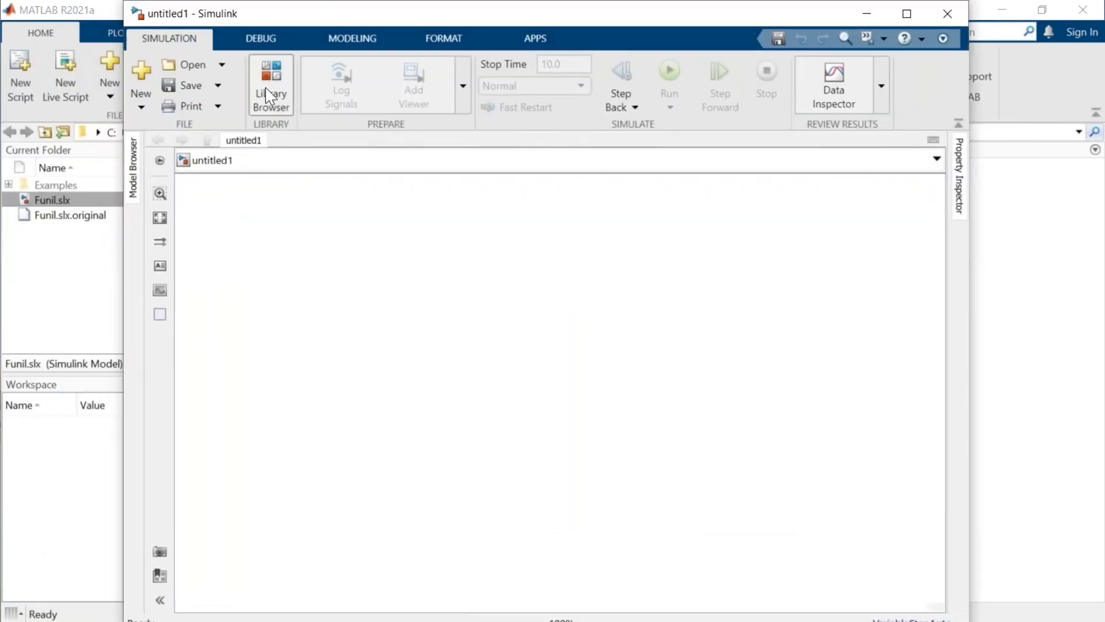
Open the Simulink Library Browser and place its window over the blank model
click(280, 110)
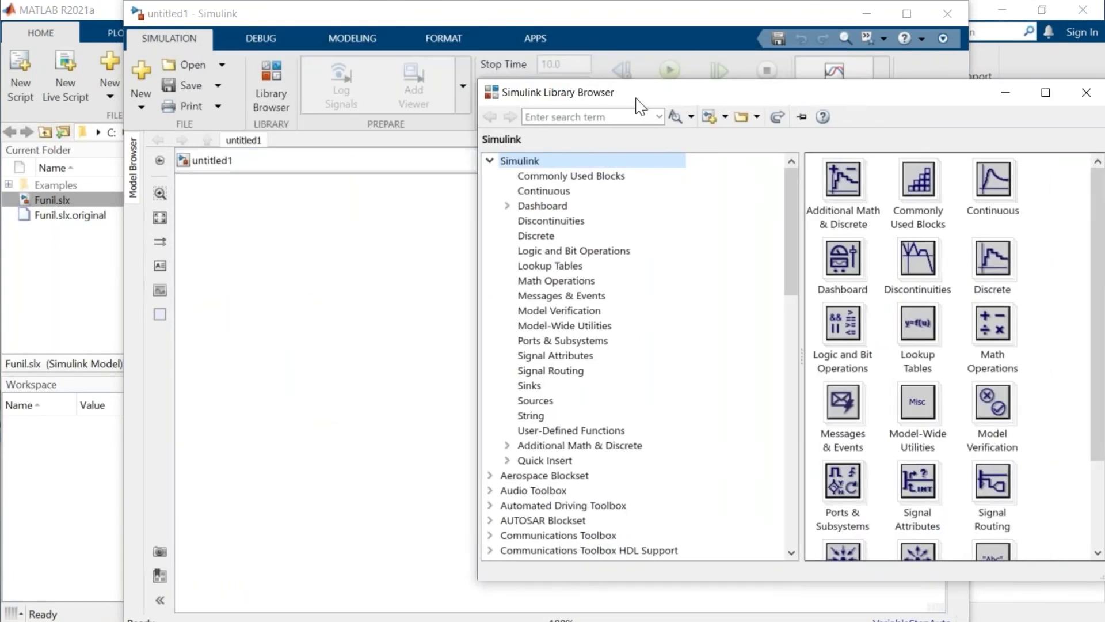
drag(664, 94, 374, 69)
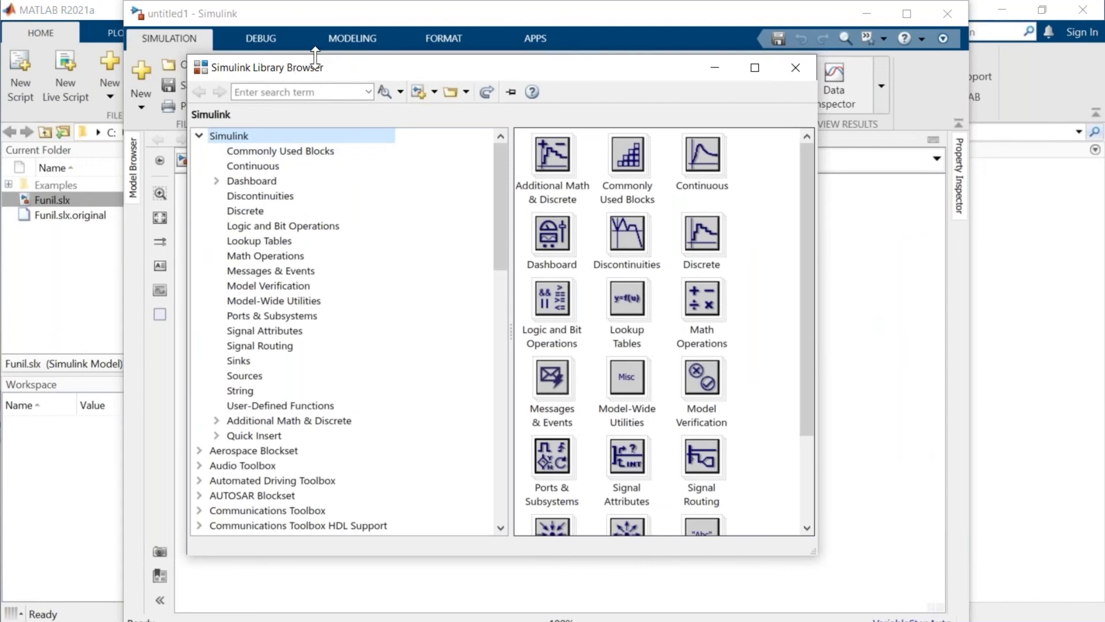
drag(320, 70, 348, 62)
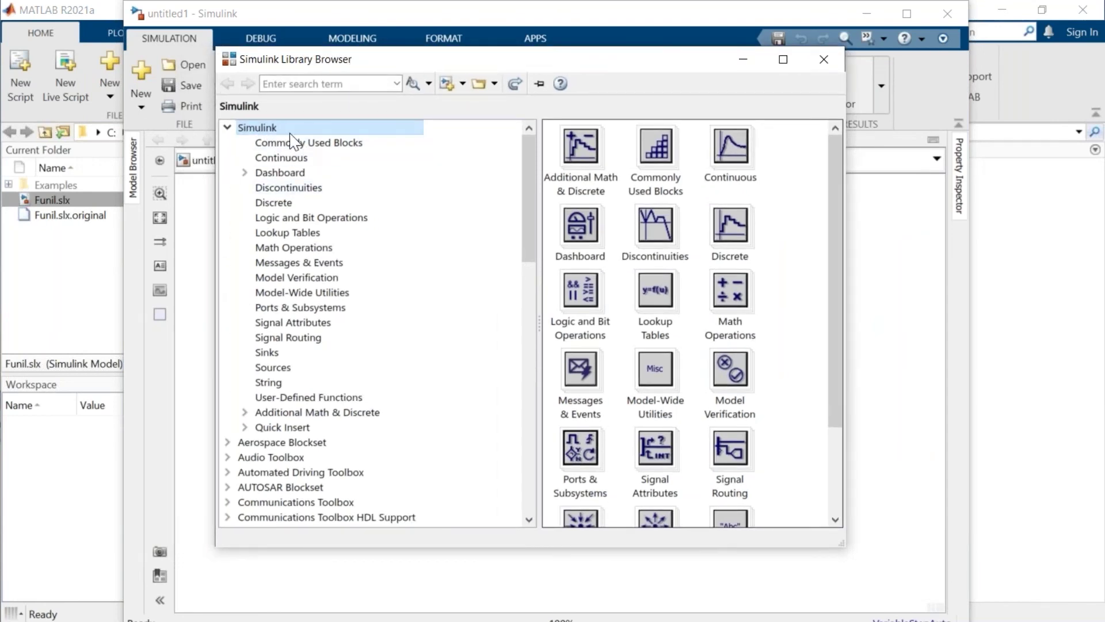
Collapse the Simulink library and examine the Aerospace Blockset's sublibraries from Actuators through Equations of Motion
click(227, 127)
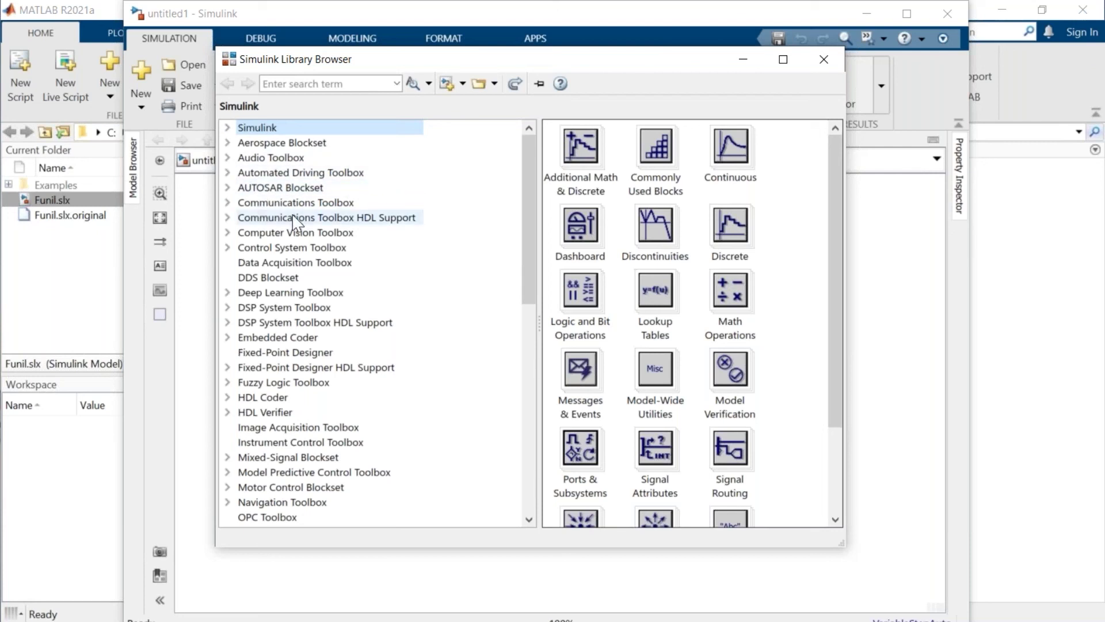
click(228, 143)
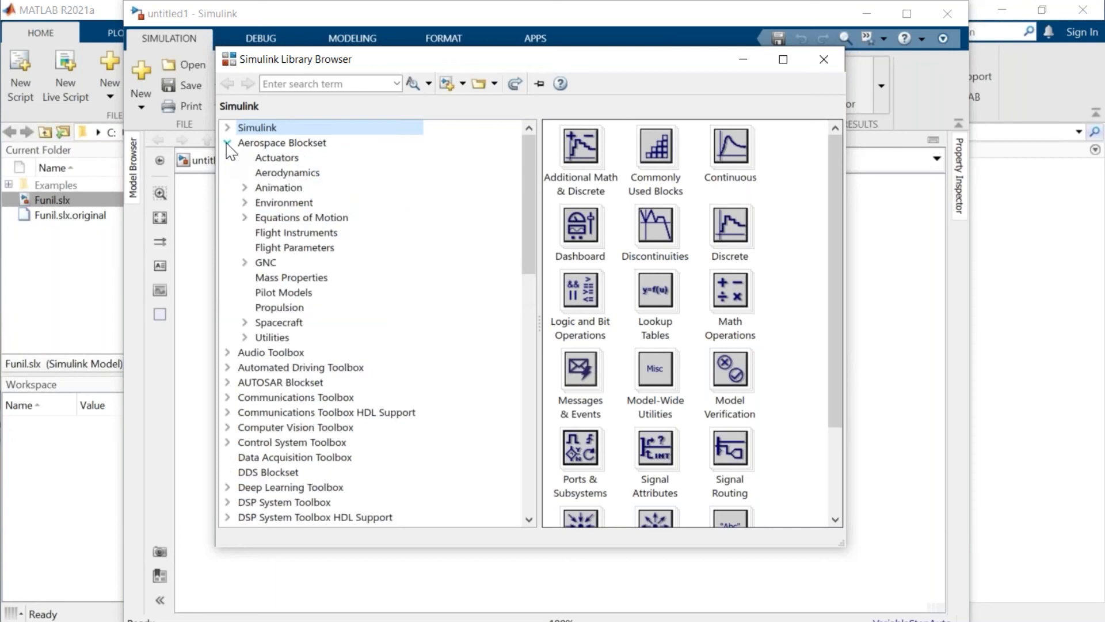
click(228, 143)
click(228, 142)
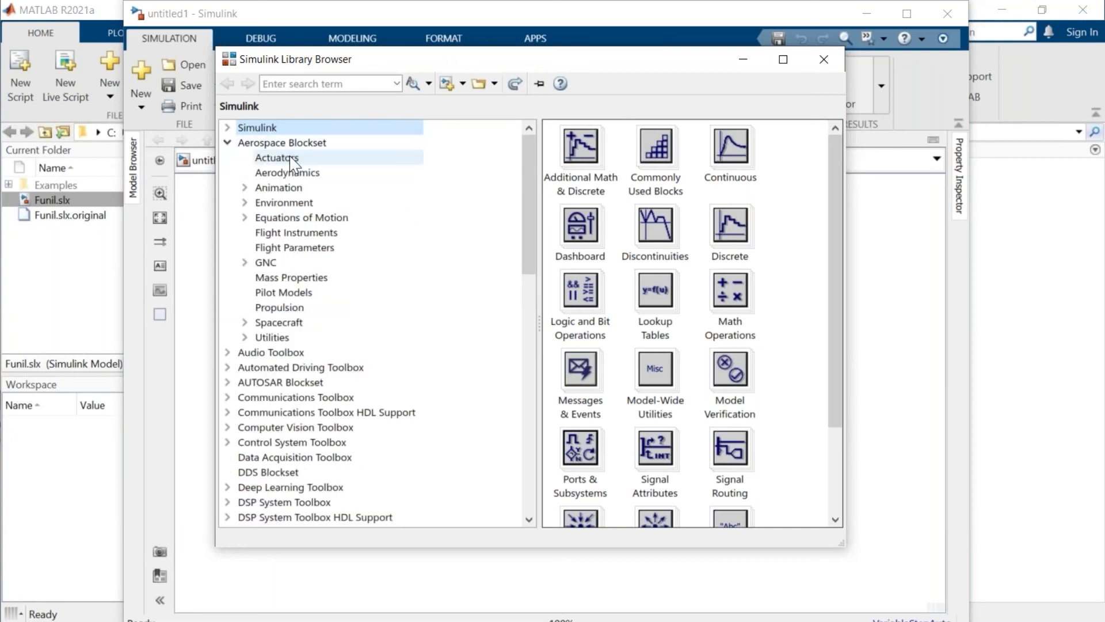
click(282, 142)
click(277, 157)
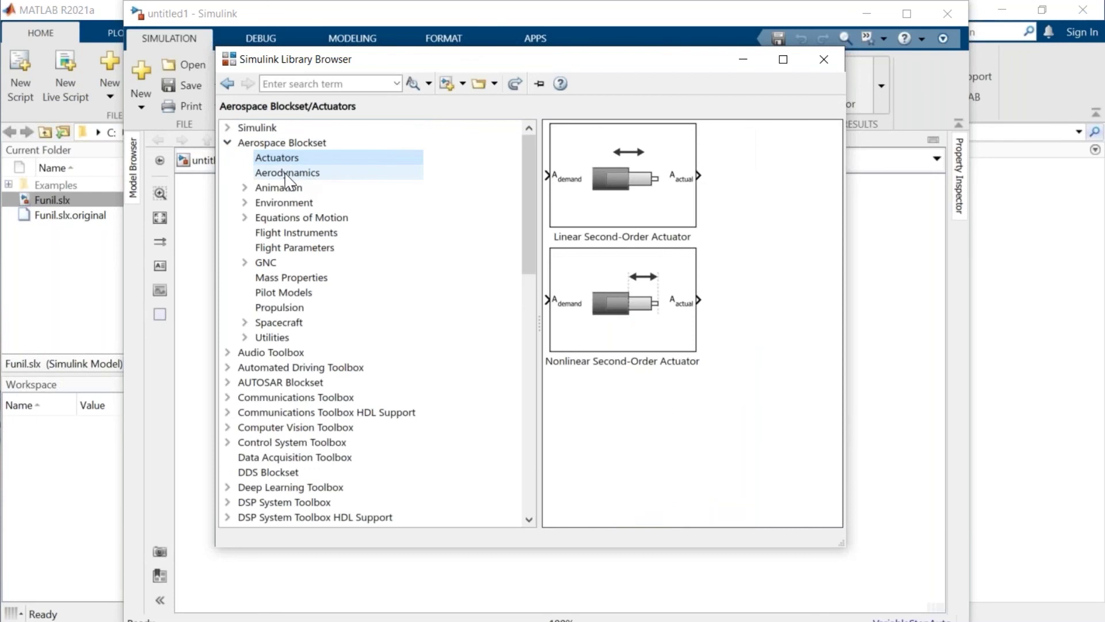
click(286, 176)
click(291, 190)
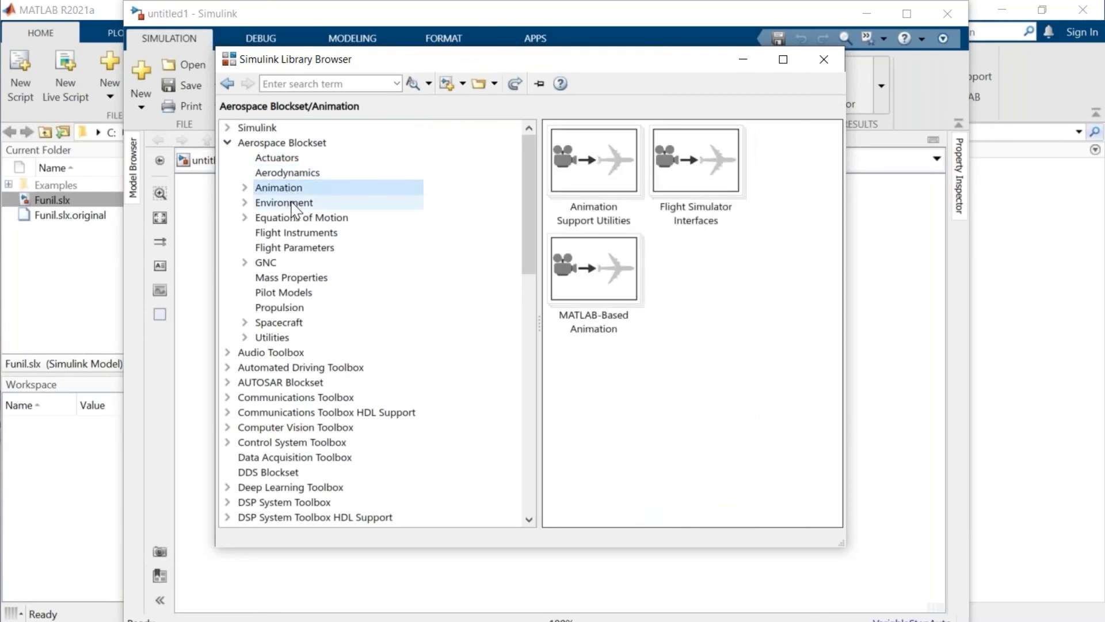
click(293, 204)
click(293, 218)
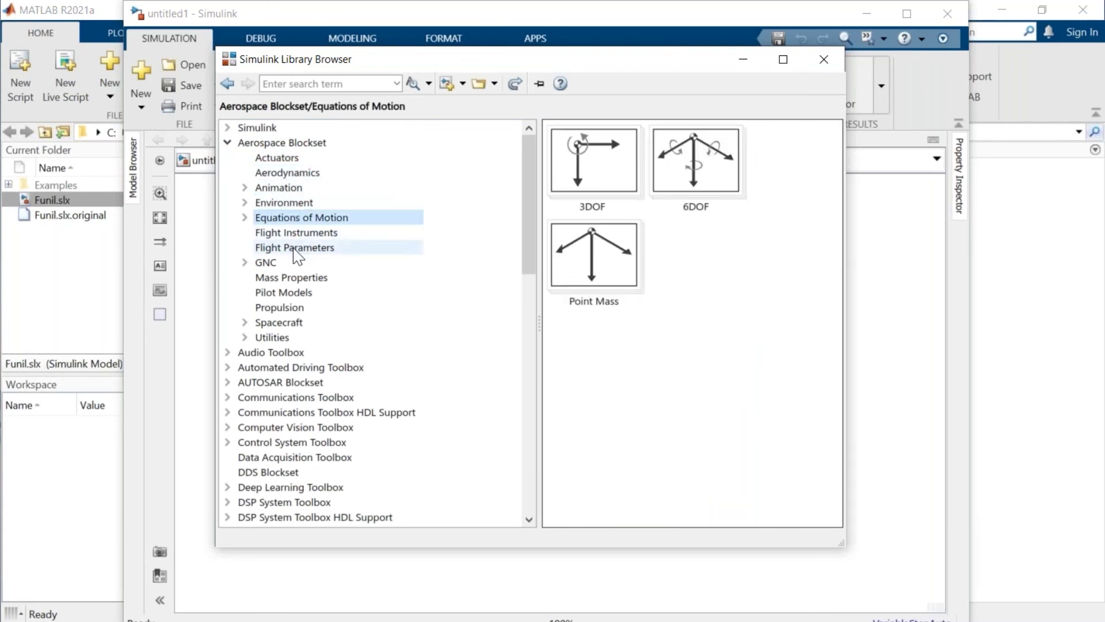
Examine the Aerospace Blockset's Mass Properties, GNC, Flight Parameters and Flight Instruments sublibraries, returning to Animation
click(291, 278)
click(295, 261)
click(295, 248)
click(296, 235)
click(299, 217)
click(291, 188)
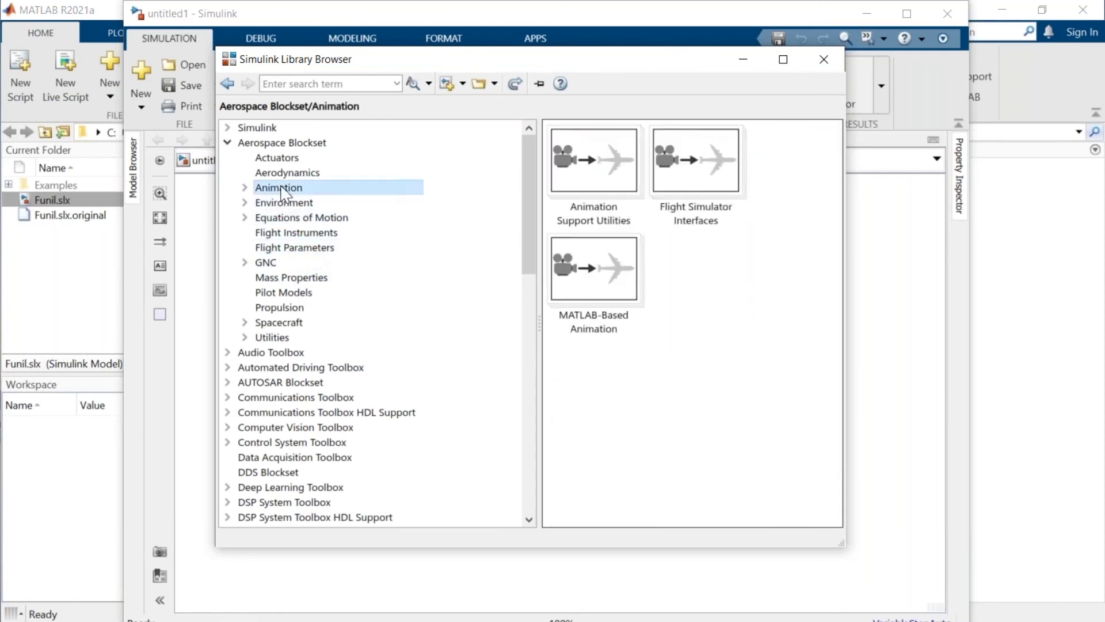
Collapse the Aerospace Blockset and examine the Simulink library's categories from Commonly Used Blocks through Lookup Tables
click(227, 143)
click(227, 127)
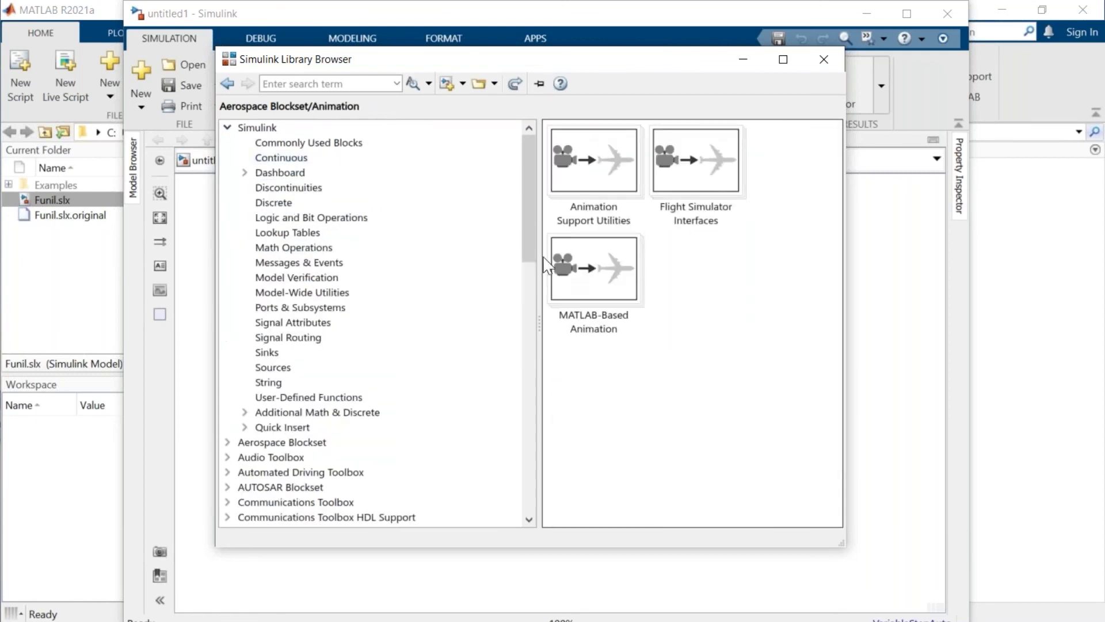
click(334, 143)
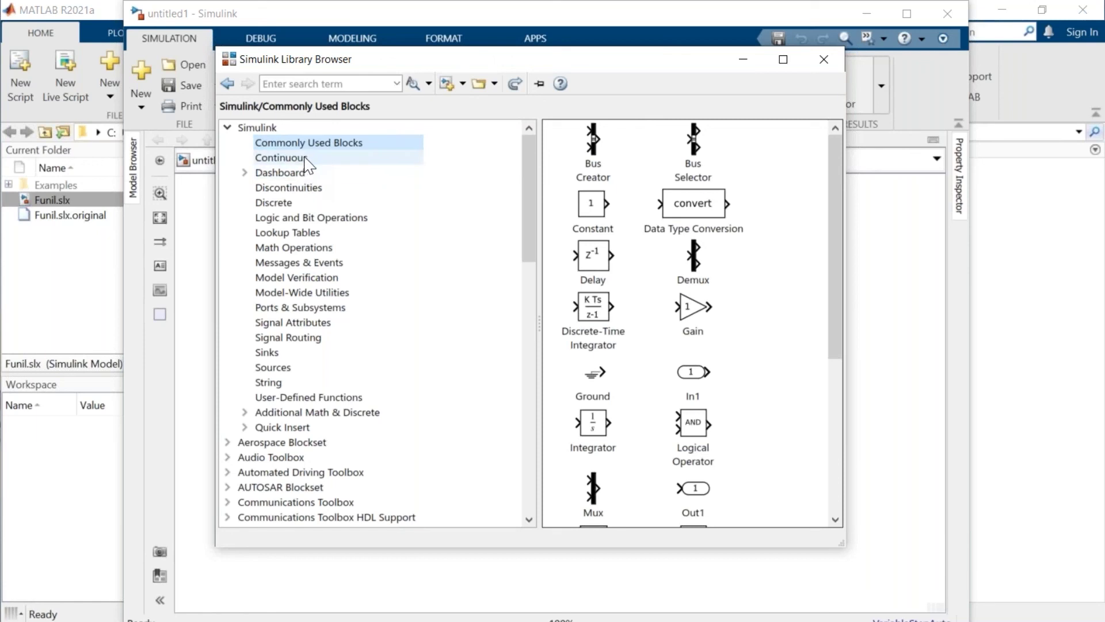
click(305, 162)
click(299, 174)
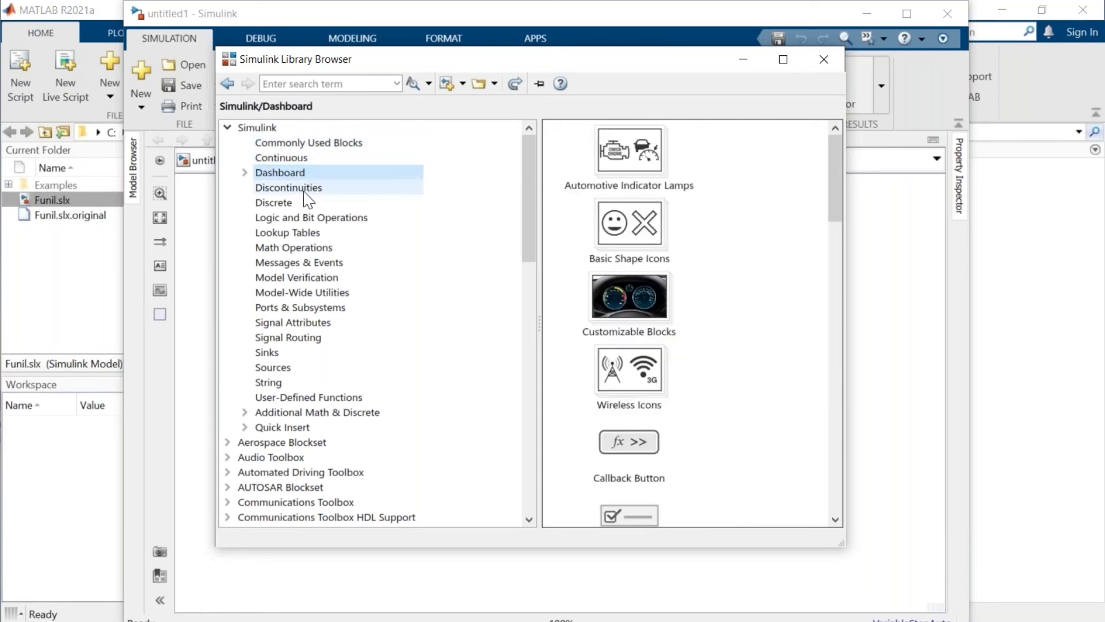
click(298, 191)
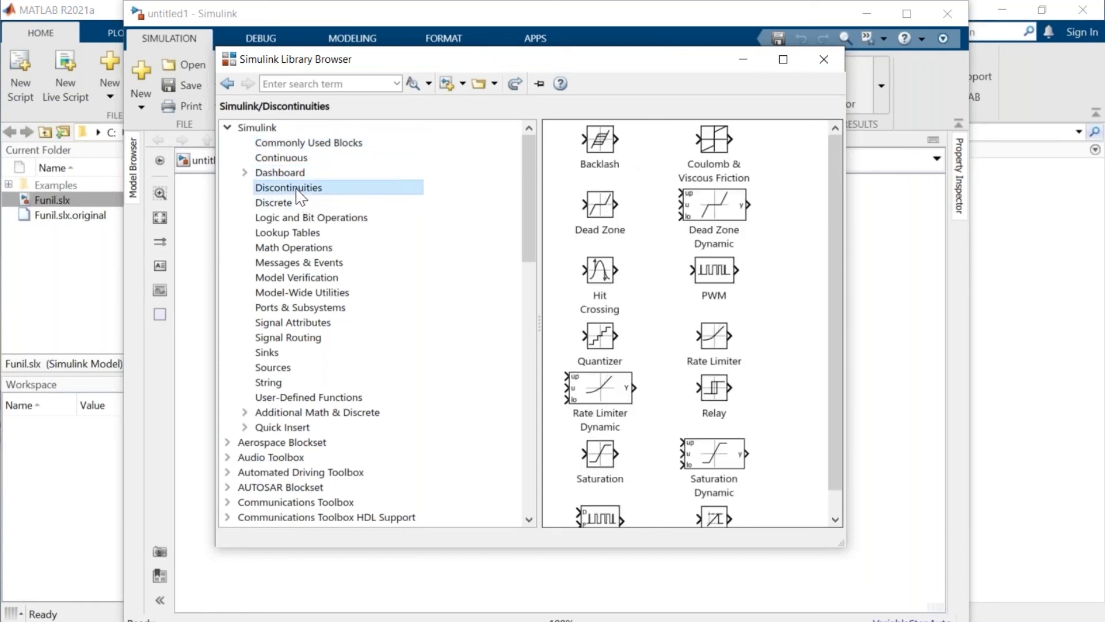
click(278, 204)
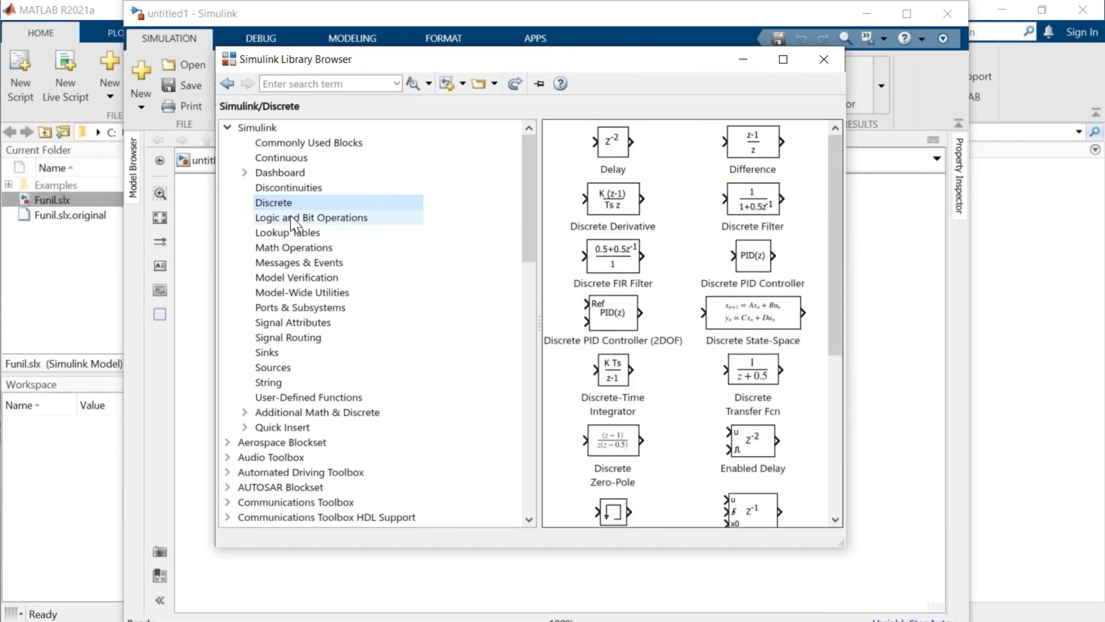
click(295, 218)
click(299, 234)
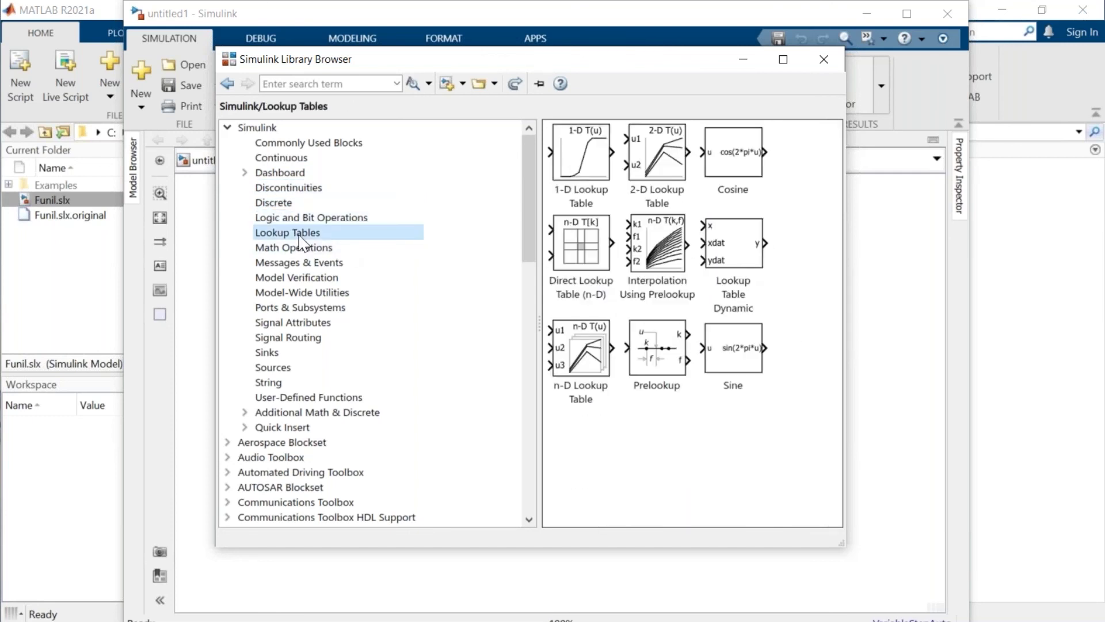
Examine the Math Operations, Messages & Events, Model Verification and Model-Wide Utilities blocks of the Simulink library
click(287, 248)
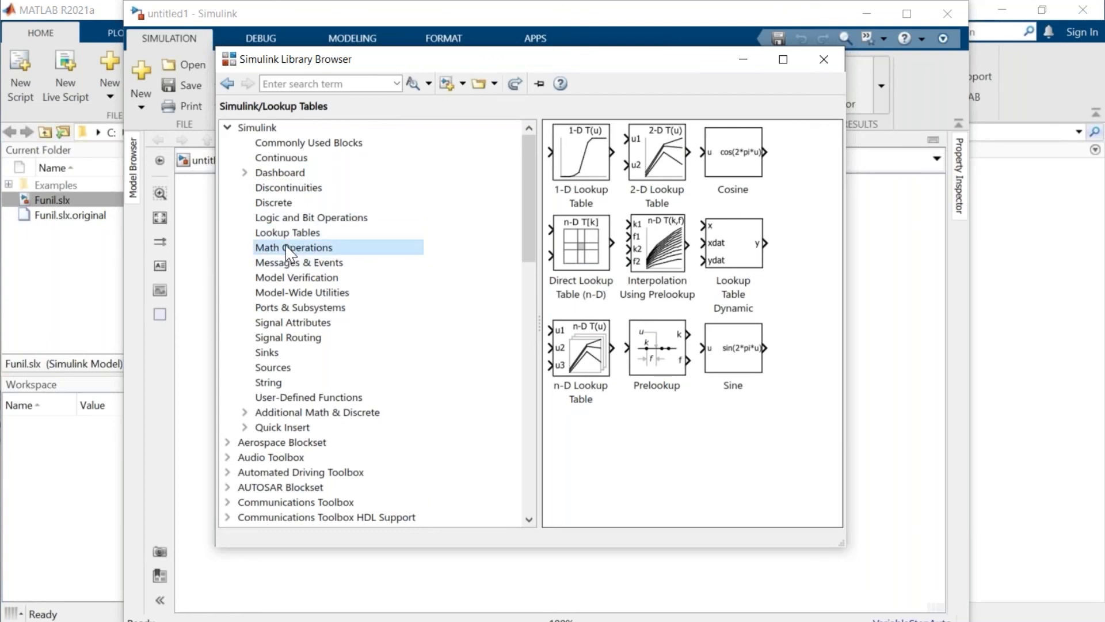
scroll(624, 325, down, 1)
scroll(624, 325, up, 1)
click(298, 264)
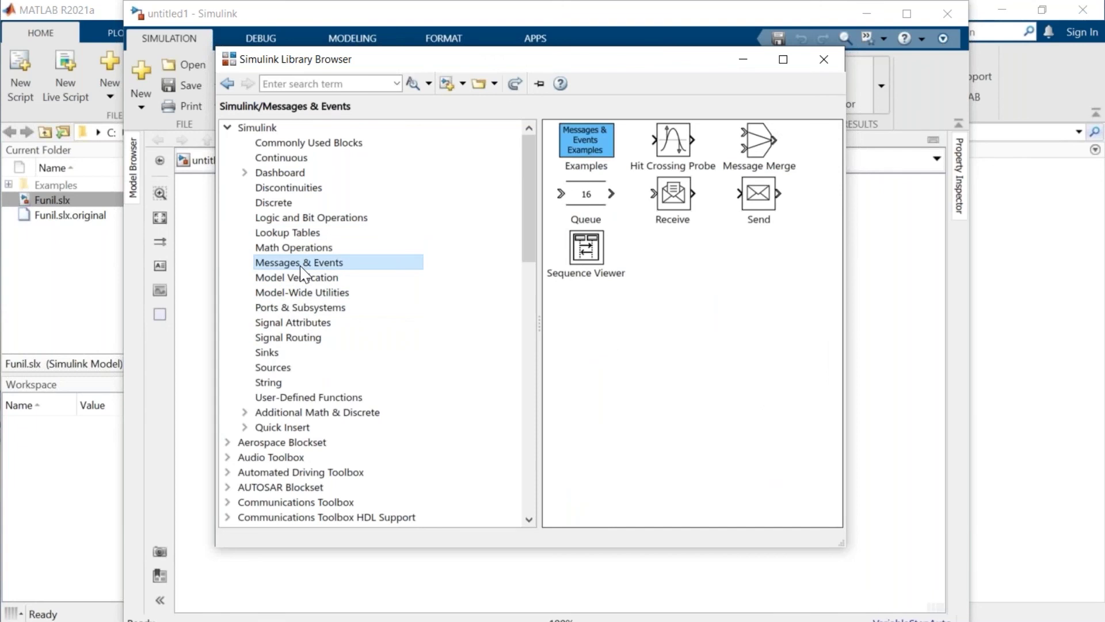
right_click(300, 278)
key(Escape)
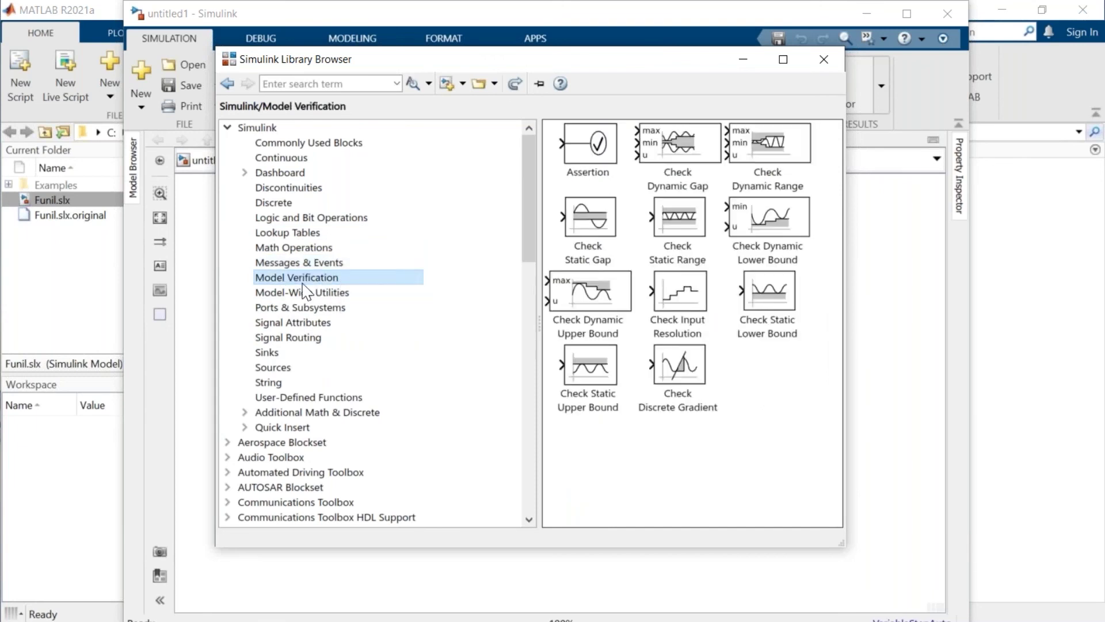
click(304, 293)
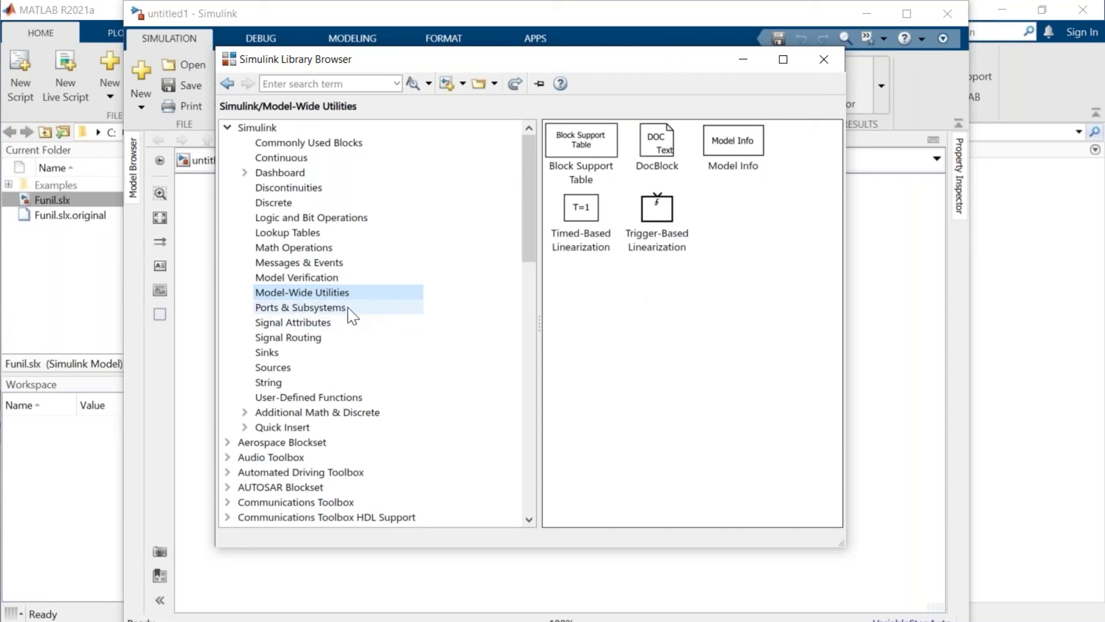
Examine the Ports & Subsystems, Signal Attributes, Signal Routing and Sinks blocks of the Simulink library
click(333, 306)
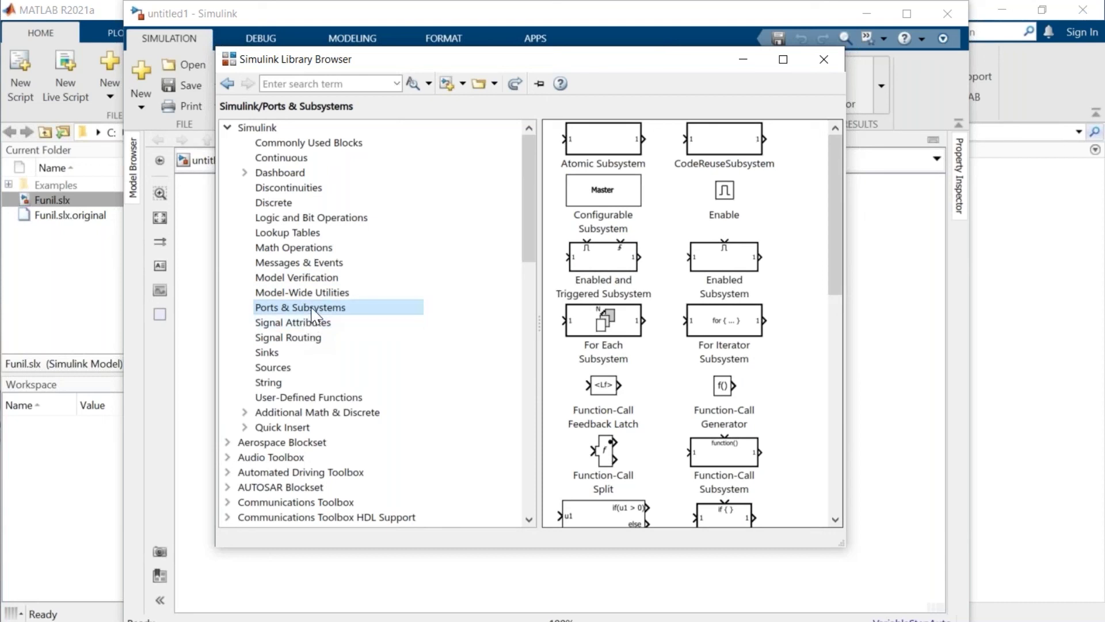
click(308, 322)
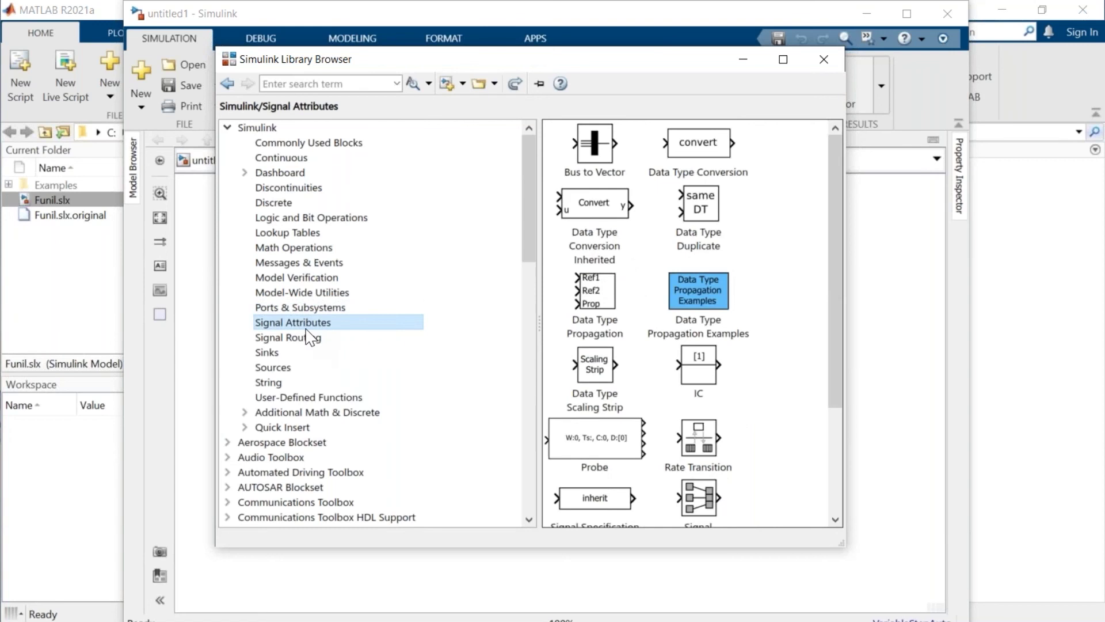
click(305, 338)
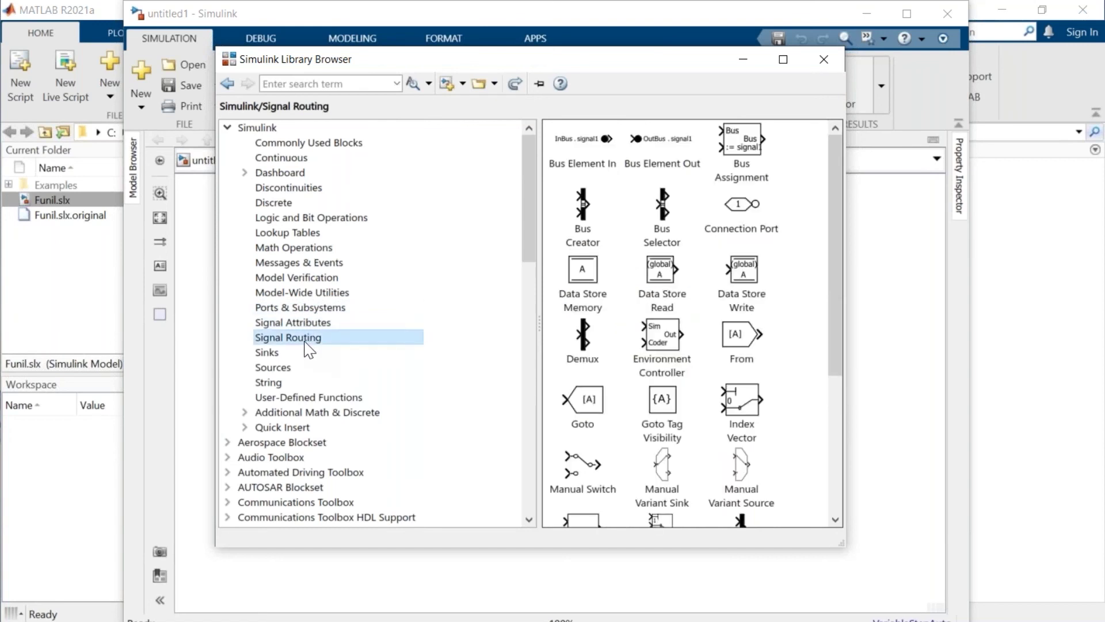
click(304, 352)
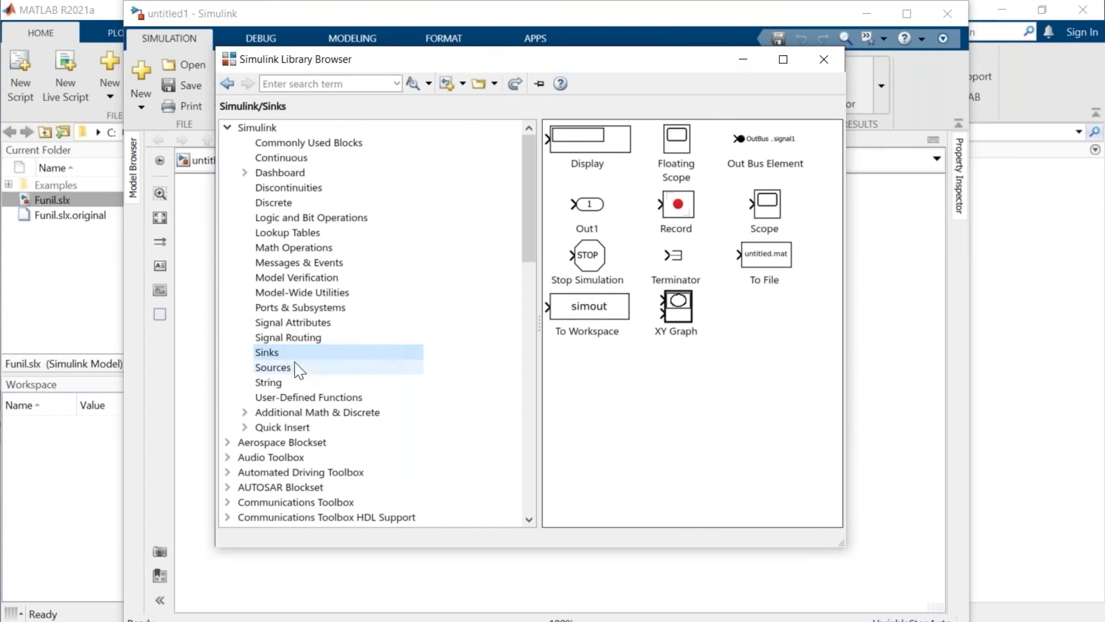
Examine the Sources, String, User-Defined Functions, Additional Math & Discrete and Quick Insert categories of the Simulink library
click(314, 367)
scroll(641, 323, down, 3)
scroll(641, 323, up, 3)
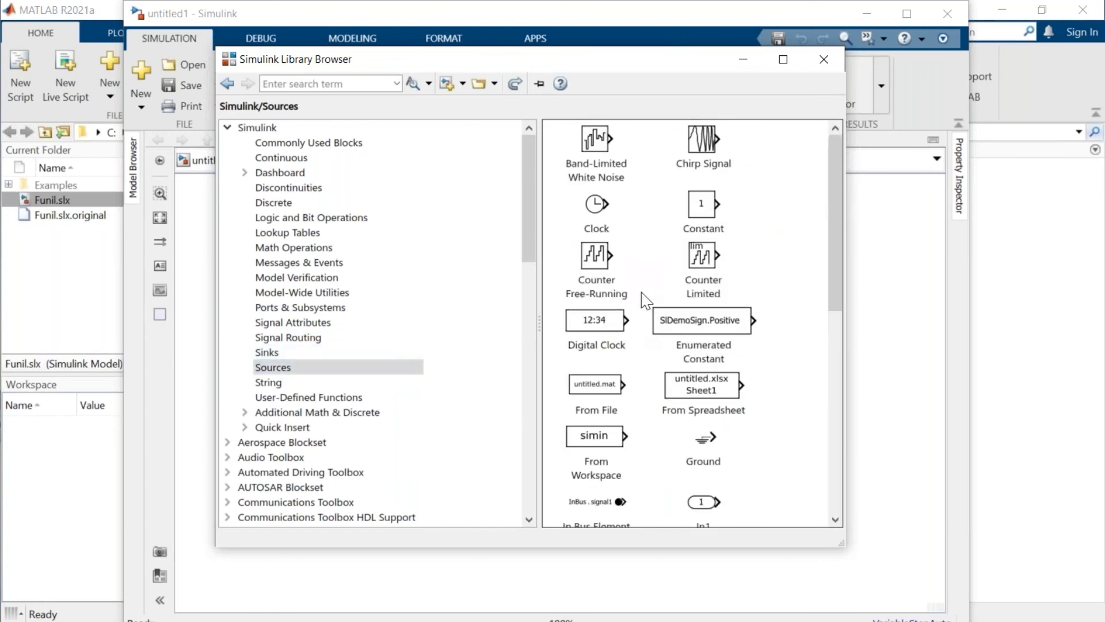
click(280, 388)
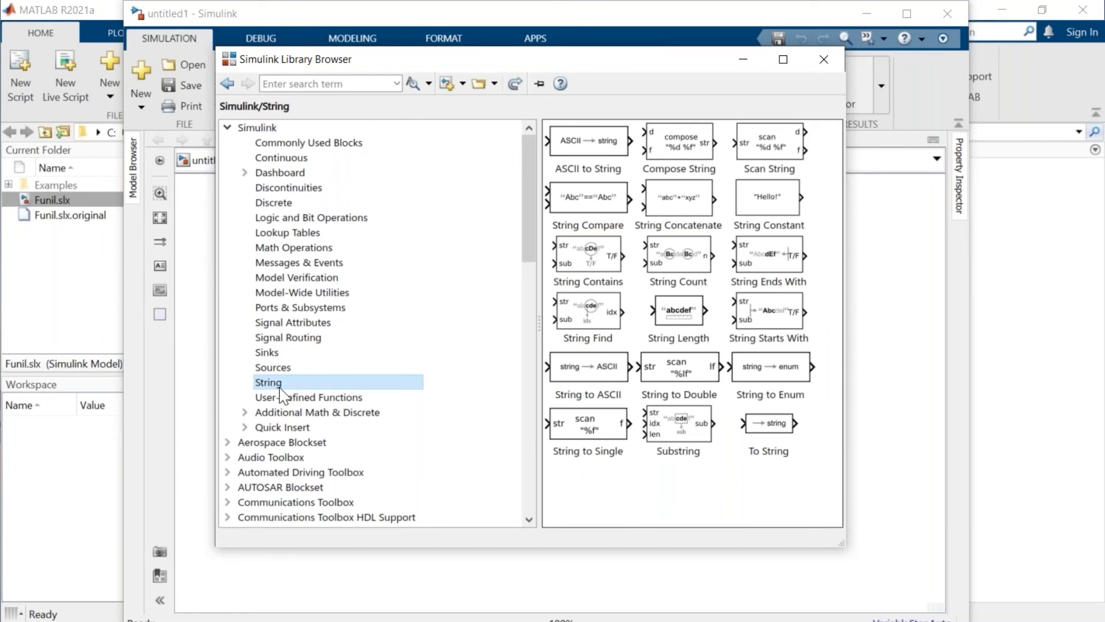
click(273, 399)
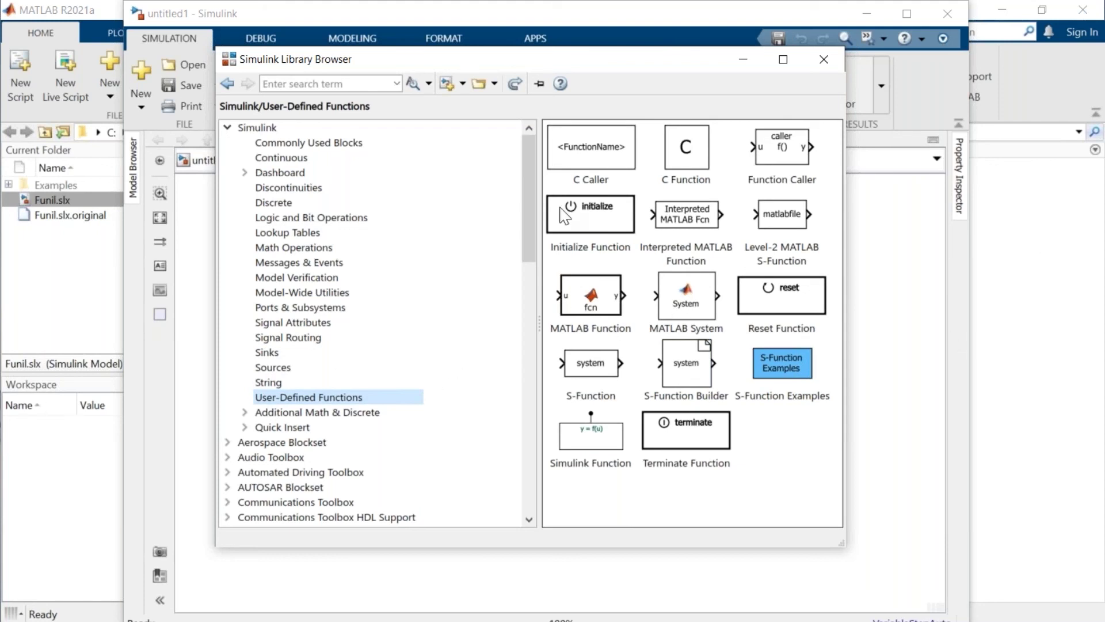
click(313, 413)
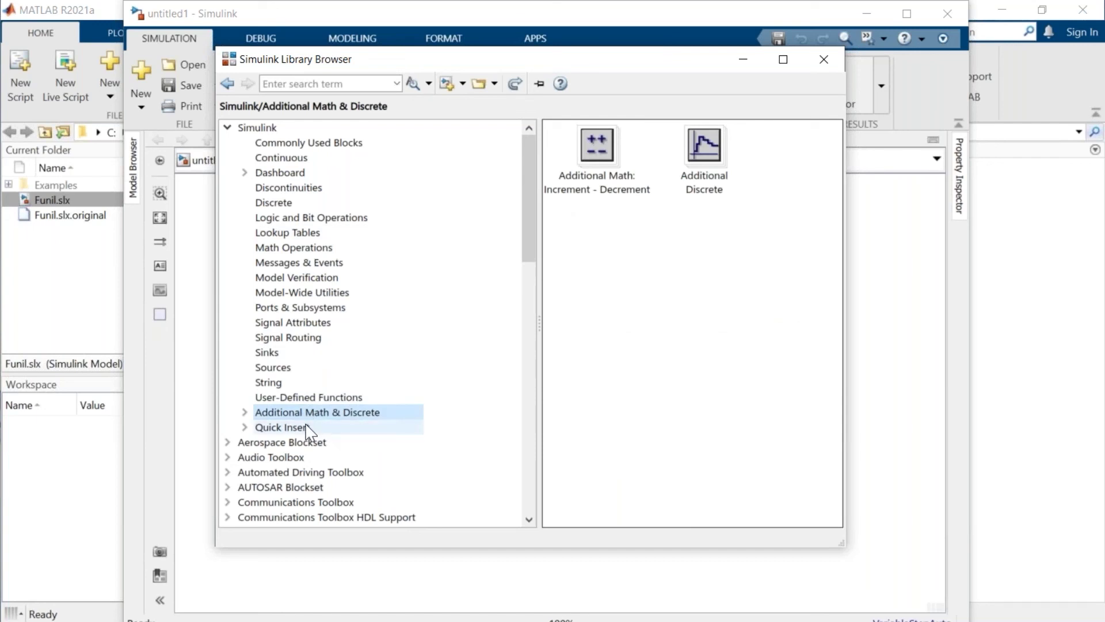
click(308, 429)
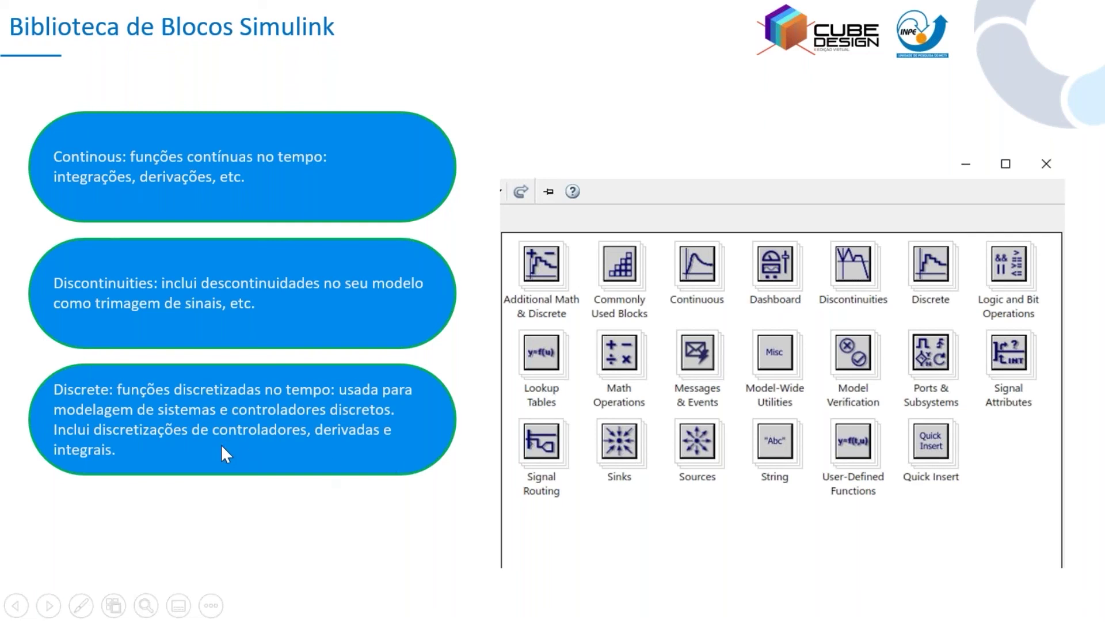
click(298, 453)
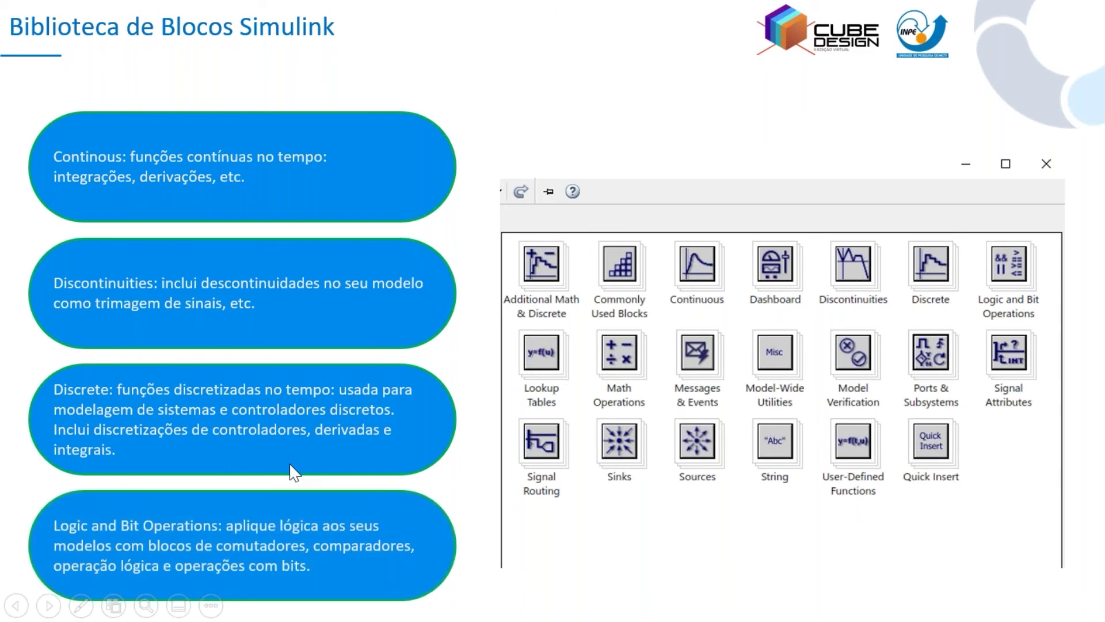